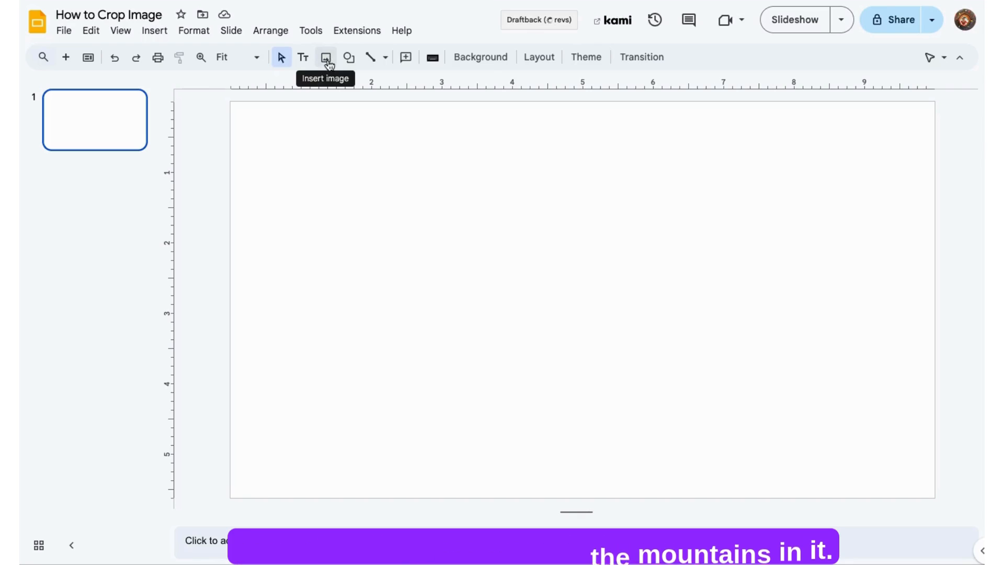
Insert the web image of the single black-faced puppy from a "puppies" search onto the blank slide.
click(326, 59)
click(352, 105)
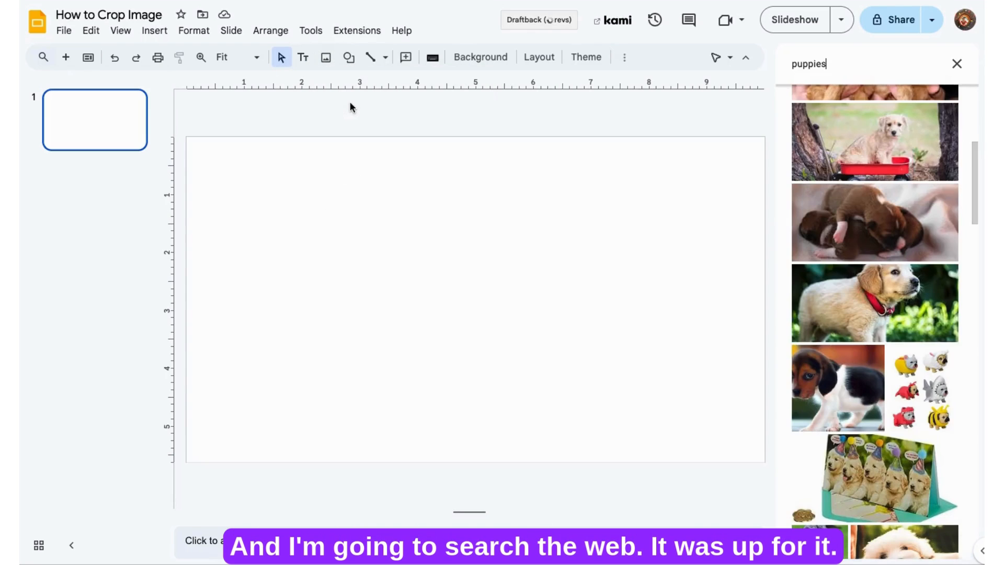
click(805, 106)
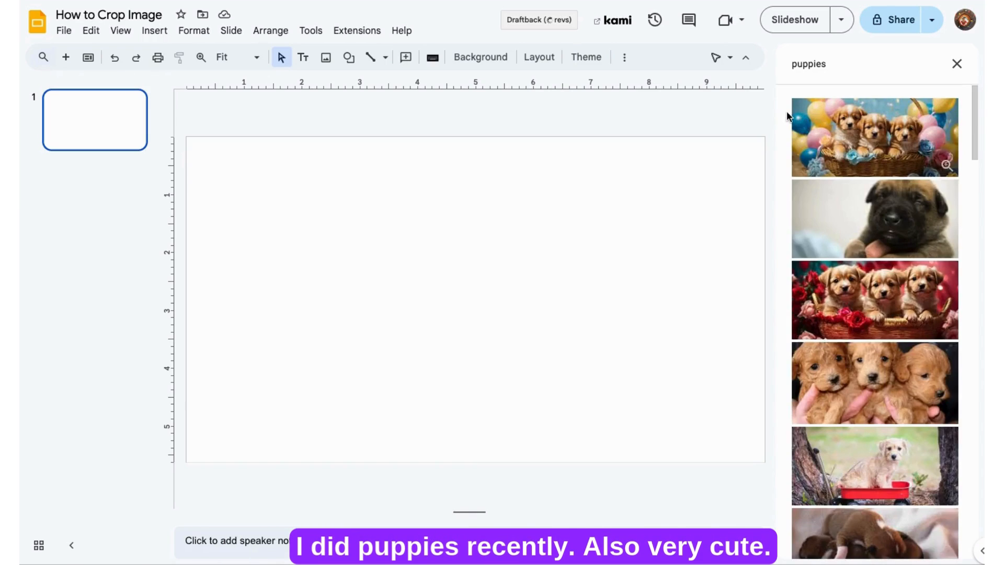
click(879, 217)
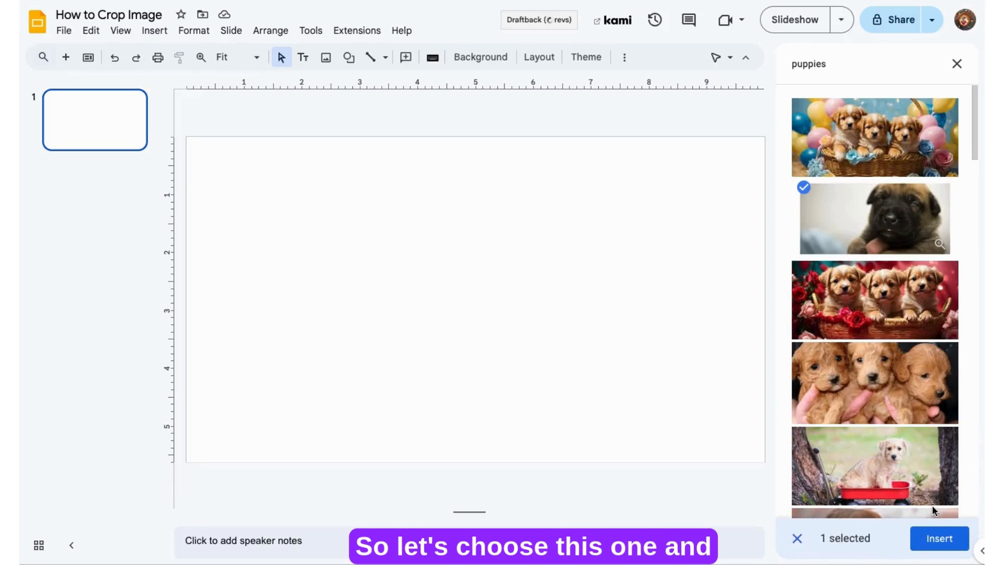
click(937, 537)
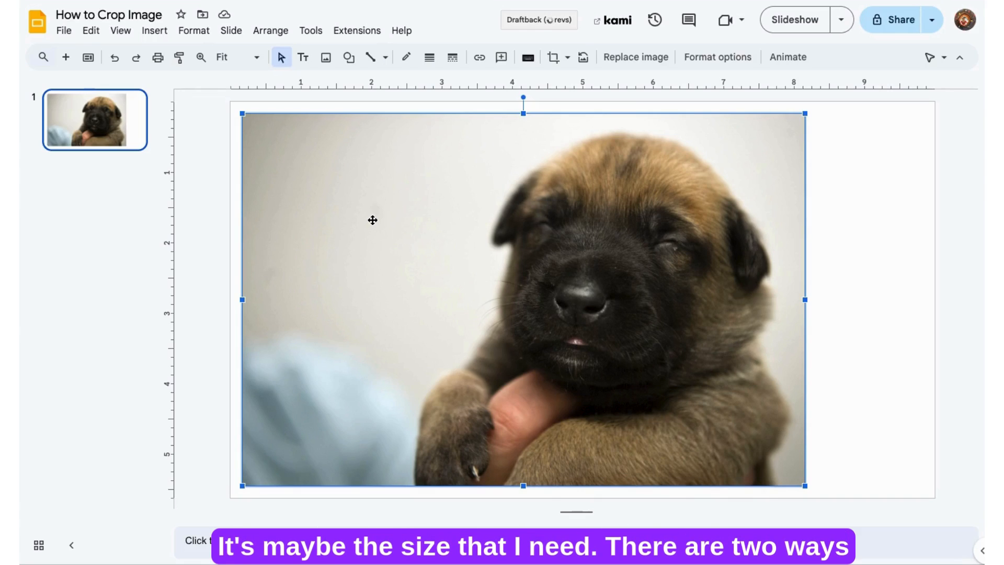
Try cropping the puppy photo's top edge and blank left side, and restore the crop frame to the full picture.
double_click(456, 193)
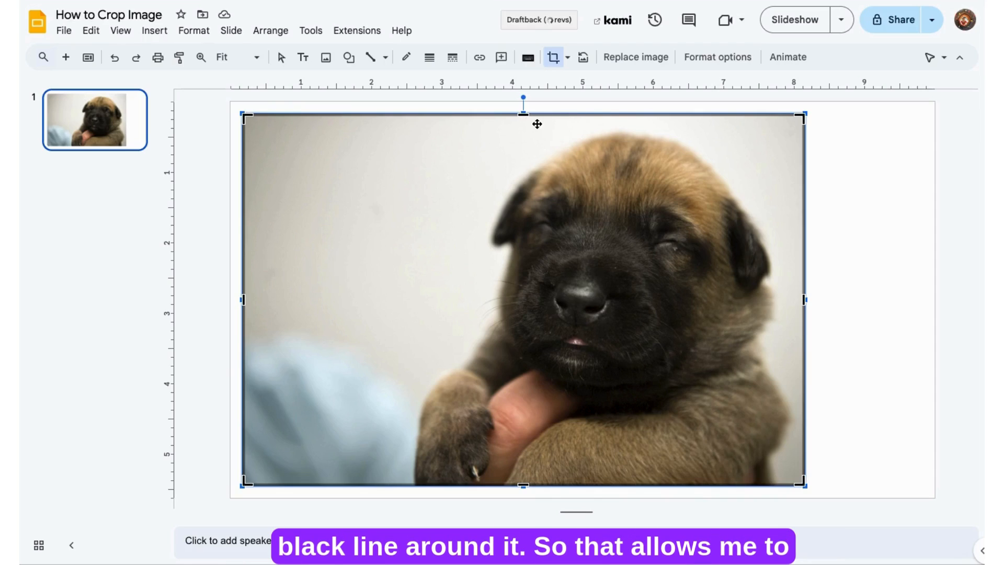
mouse_move(523, 115)
mouse_down()
mouse_move(523, 130)
mouse_move(524, 118)
mouse_up()
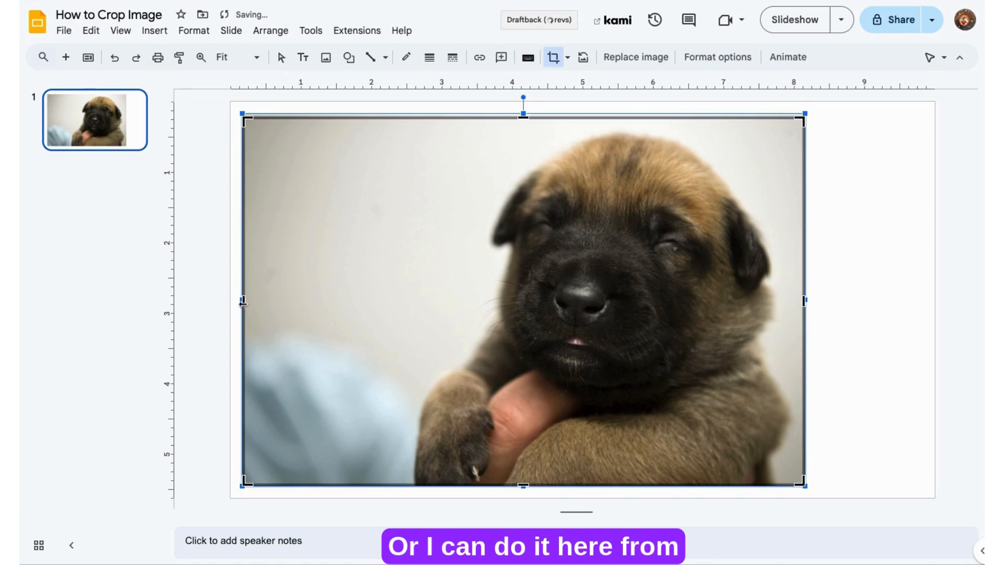
drag(243, 302, 399, 316)
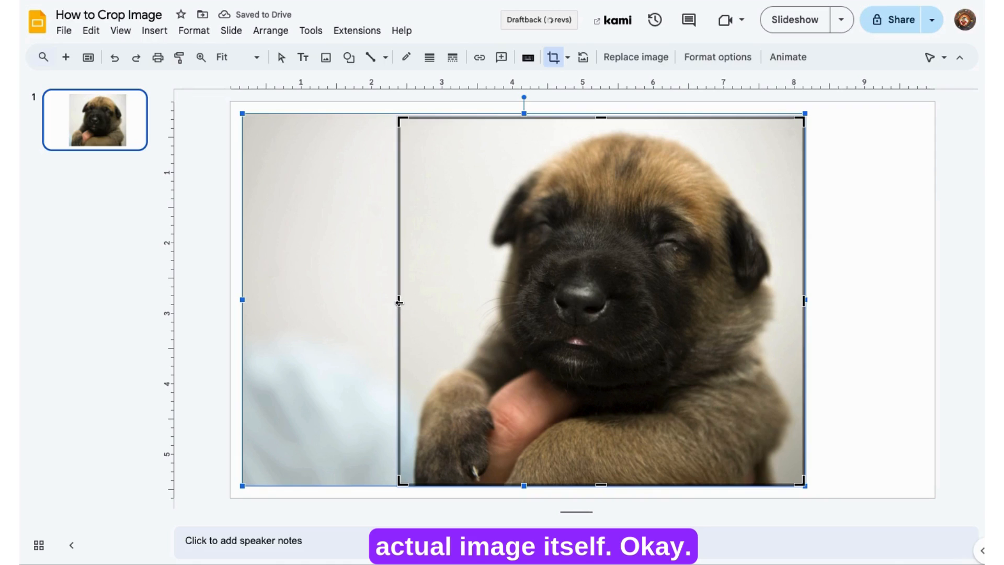
drag(399, 302, 244, 302)
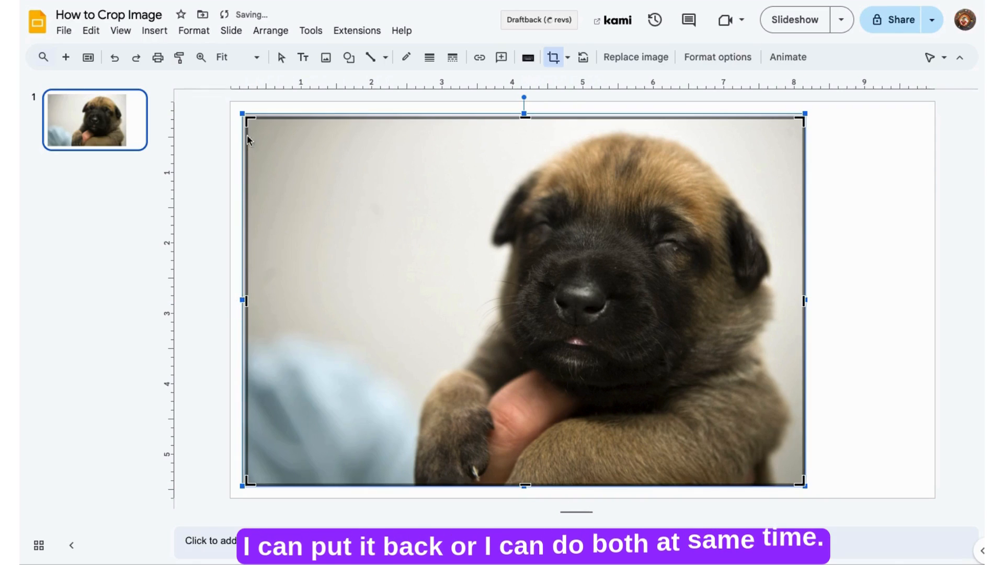
mouse_move(247, 121)
mouse_down()
mouse_move(345, 209)
mouse_move(325, 171)
mouse_move(242, 125)
mouse_up()
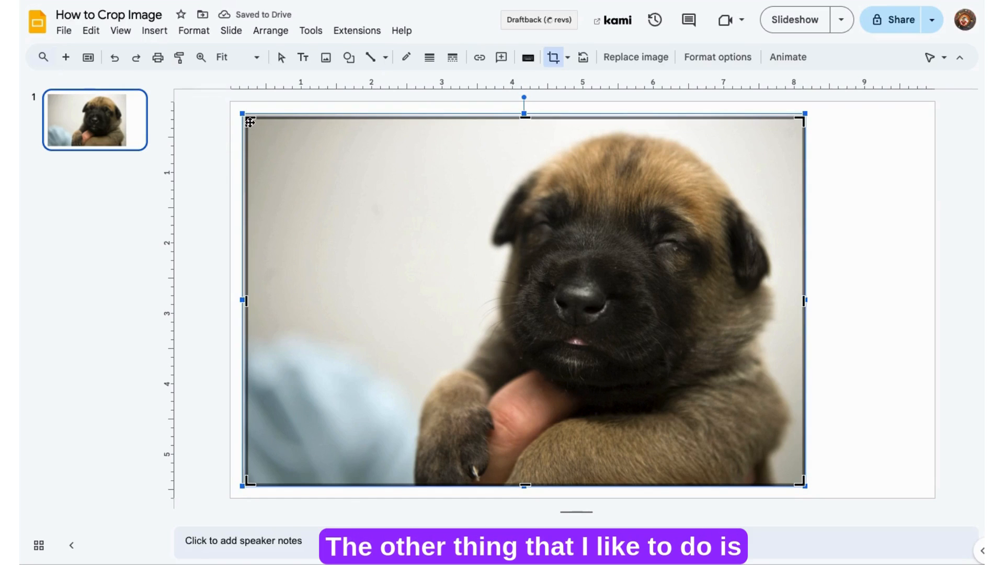
drag(250, 122, 240, 112)
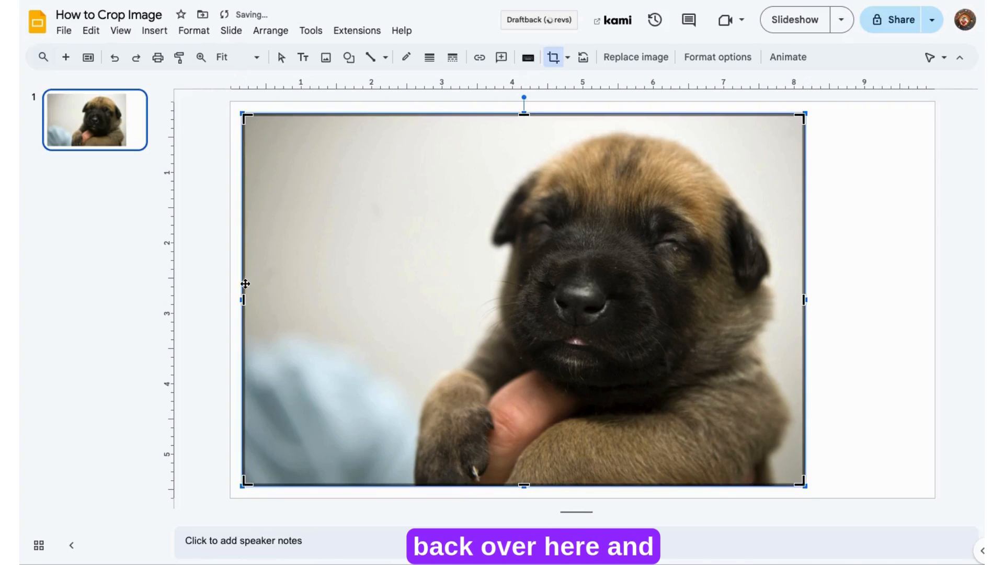
Crop the blank area off the puppy photo's left side, up to about the 2.3 inch mark on the ruler.
drag(243, 301, 394, 300)
click(881, 238)
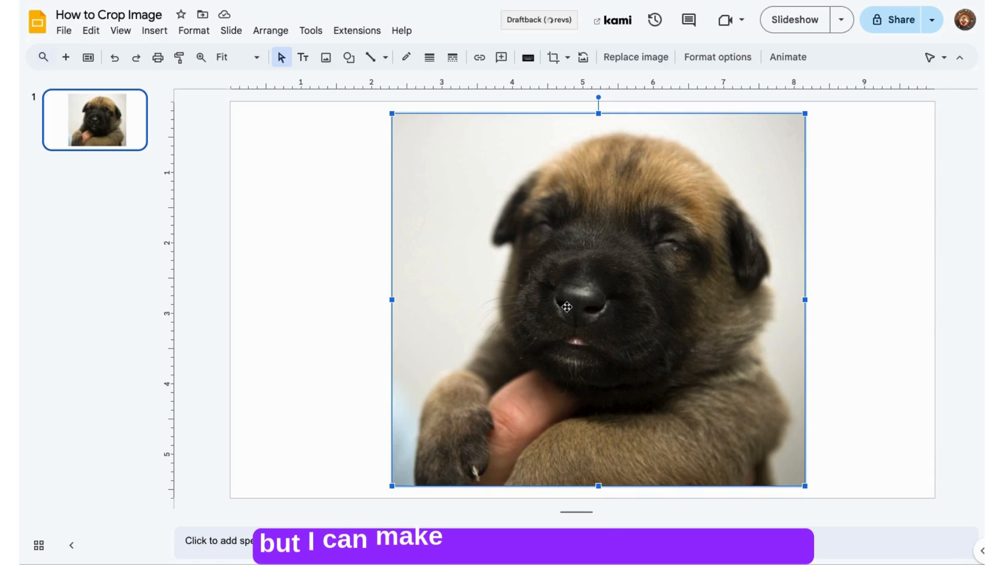
click(554, 58)
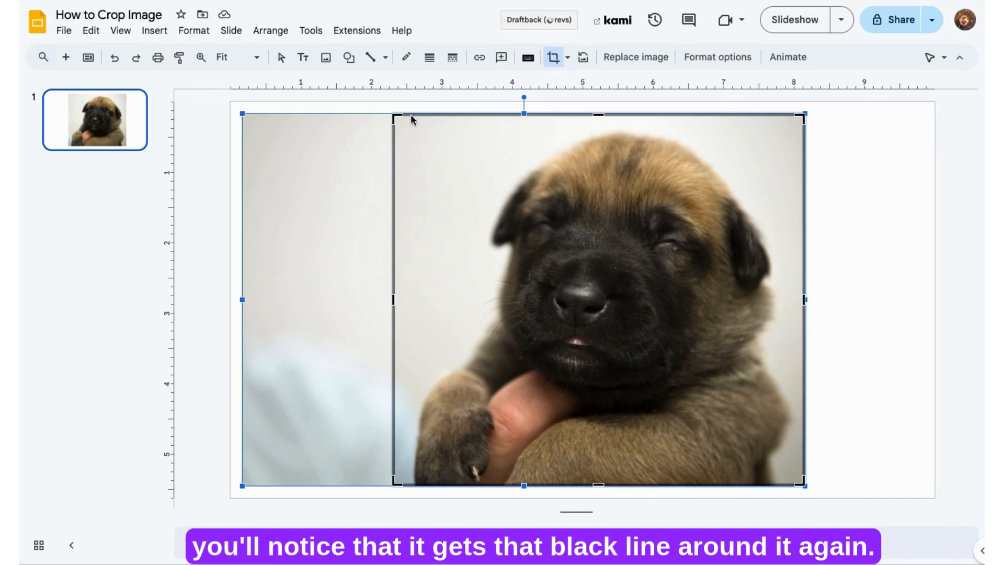
key(Return)
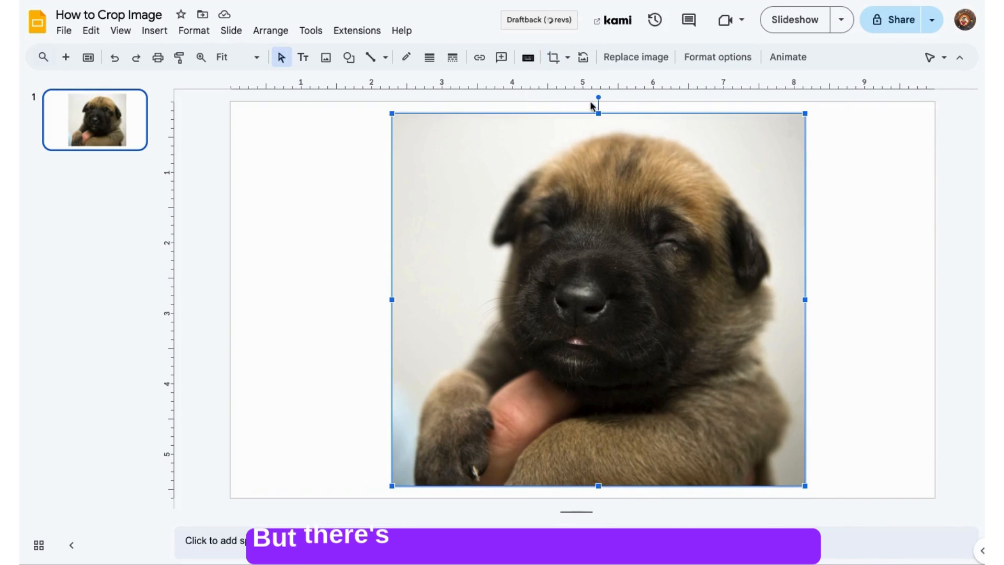
Crop the puppy photo to a heart shape.
click(568, 59)
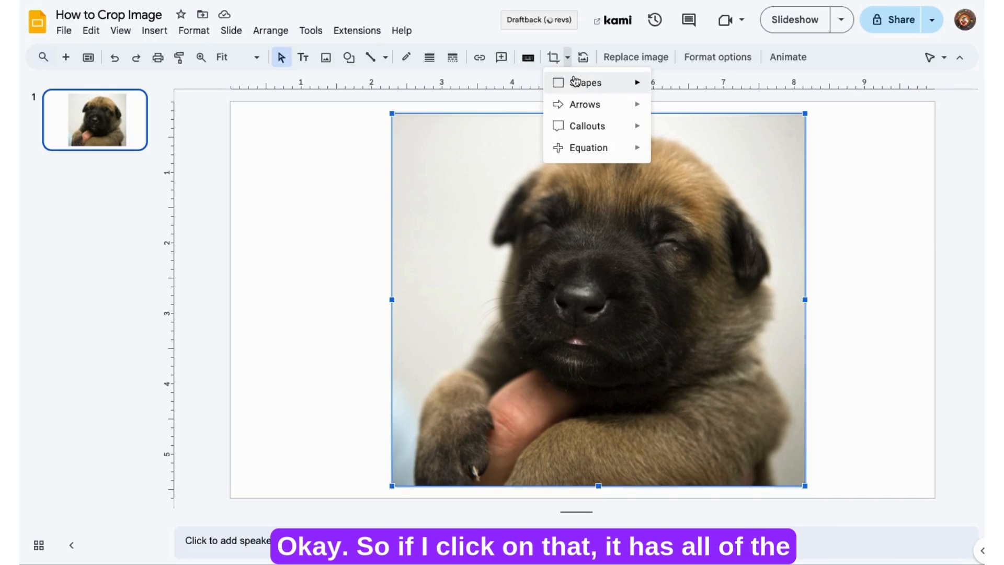
mouse_move(578, 84)
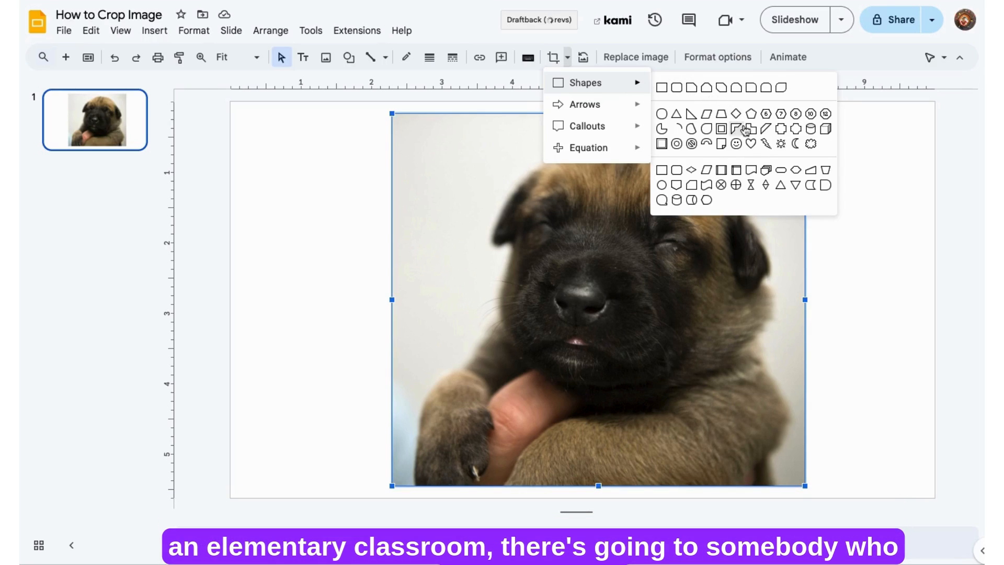
click(752, 146)
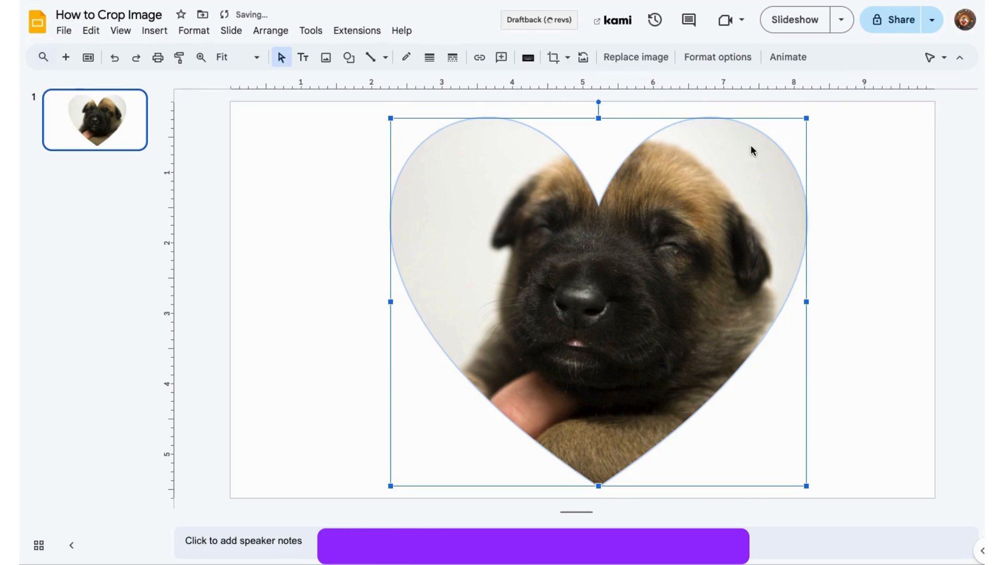
Crop the puppy photo to a rounded rectangle and make its corners slightly less rounded than the default.
click(568, 58)
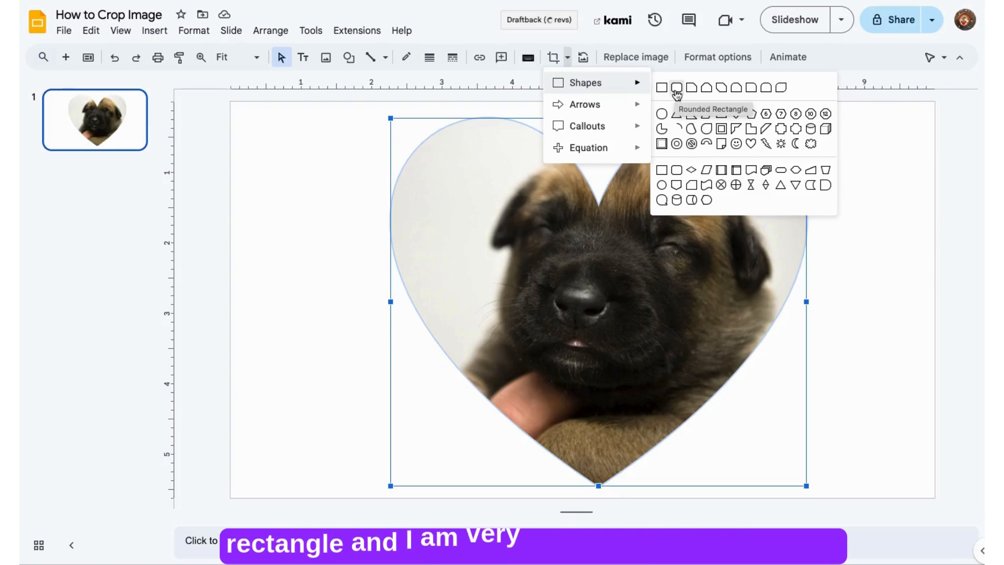
click(676, 88)
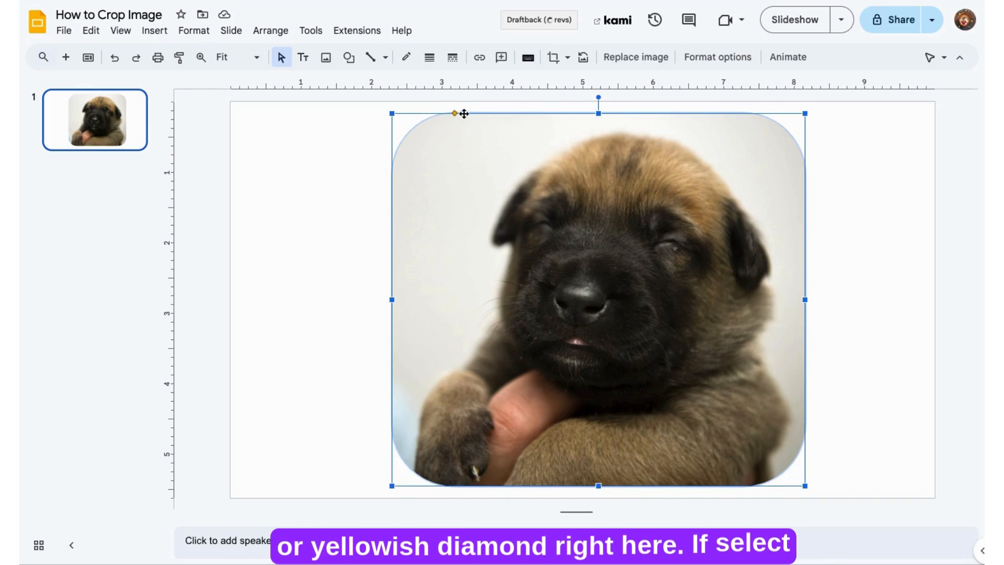
drag(455, 113, 501, 114)
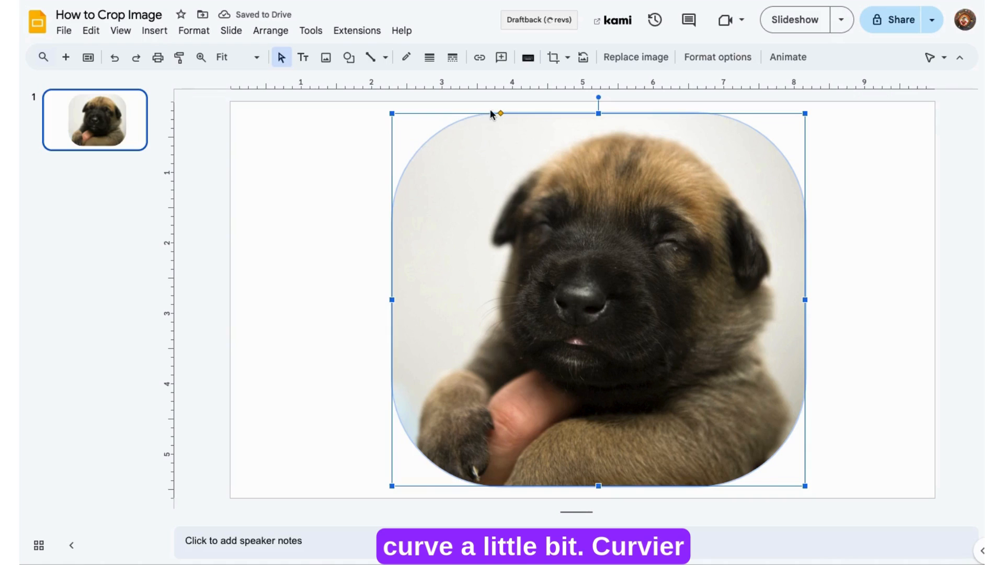
drag(500, 112, 443, 113)
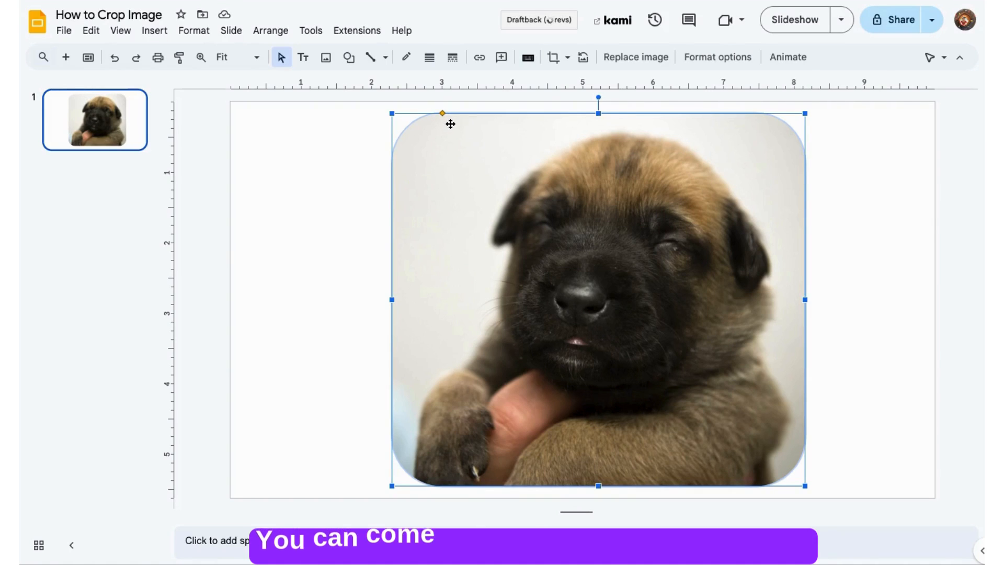
Give the puppy photo a blue border with a weight of 3px.
click(406, 60)
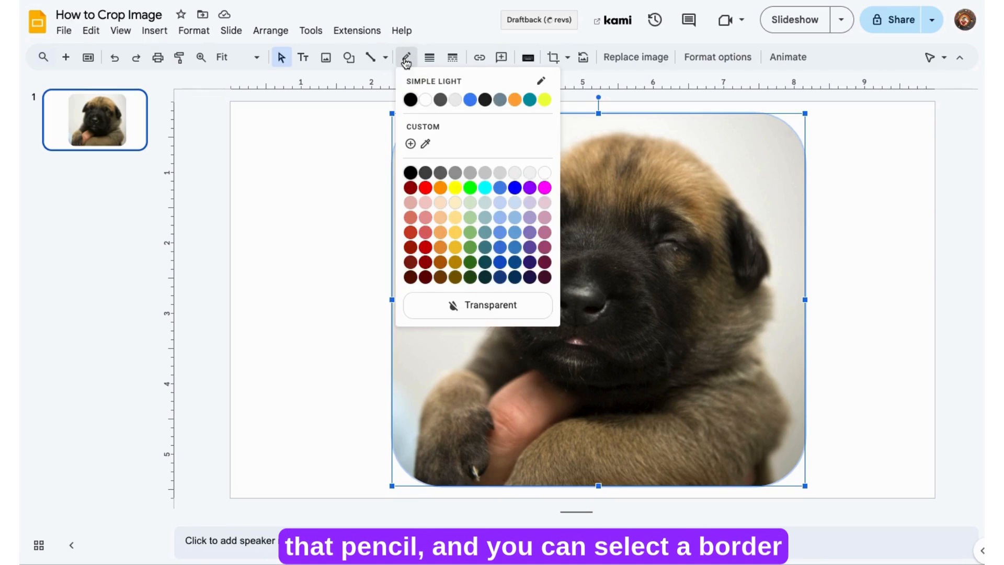
click(515, 187)
click(356, 190)
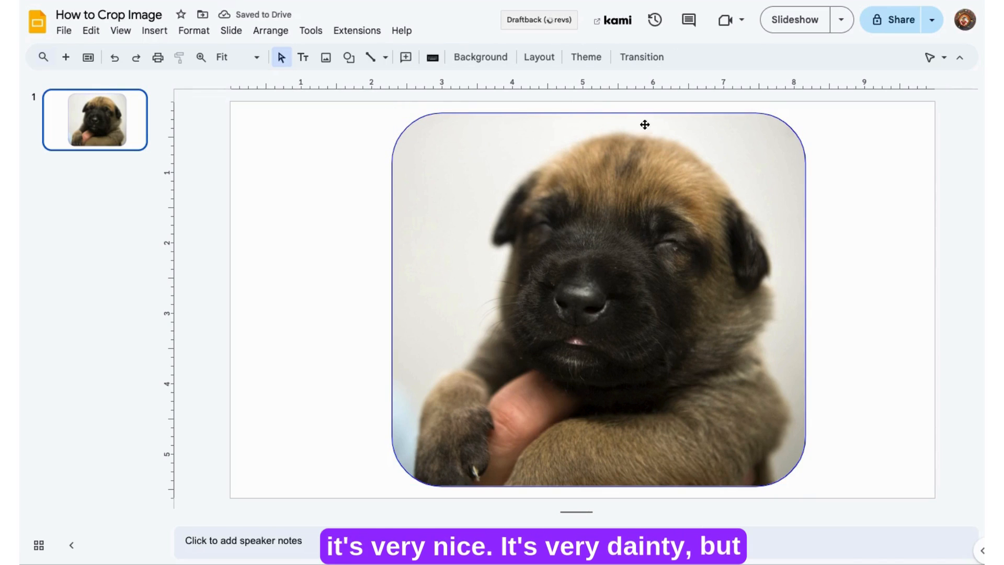
click(501, 172)
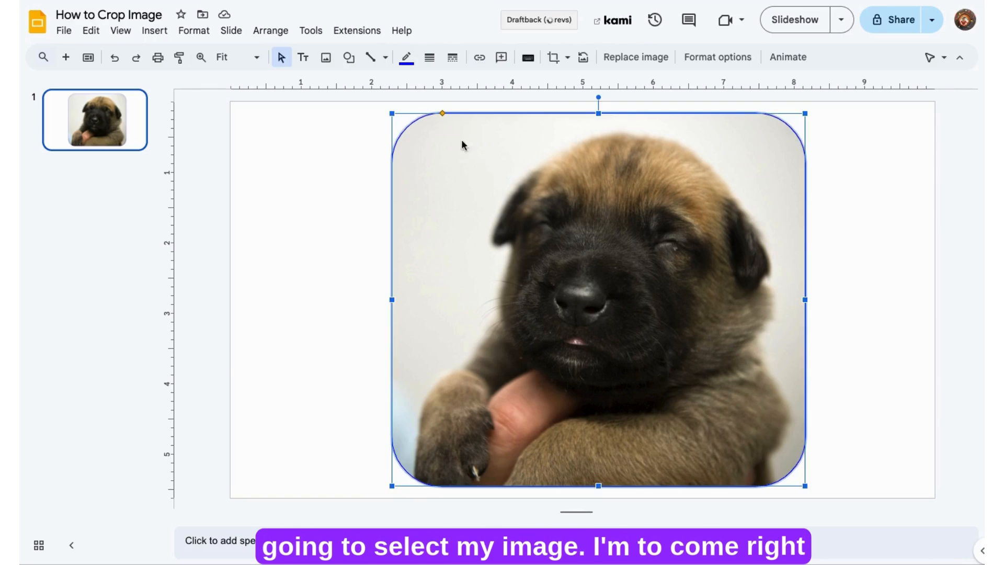
click(429, 60)
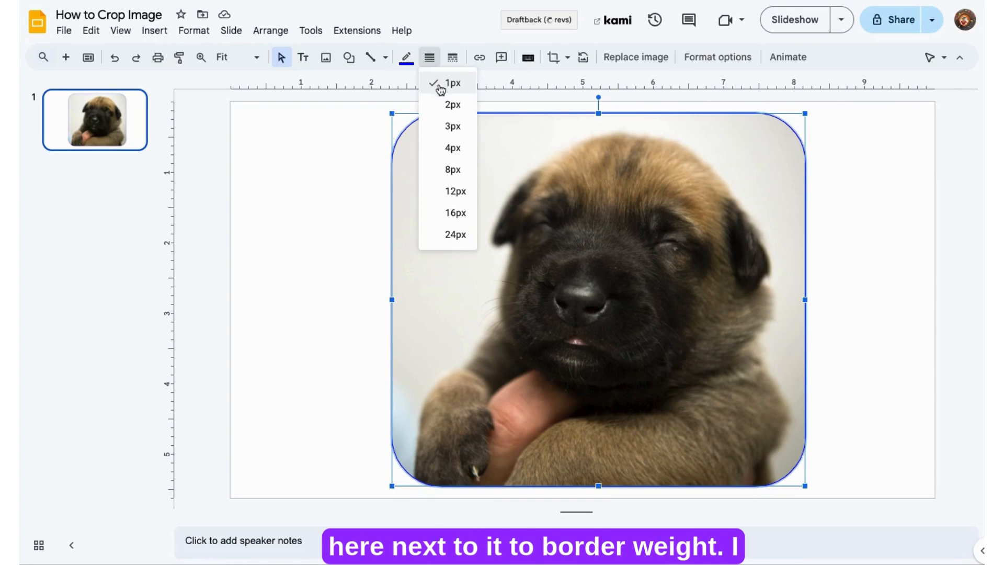
click(443, 128)
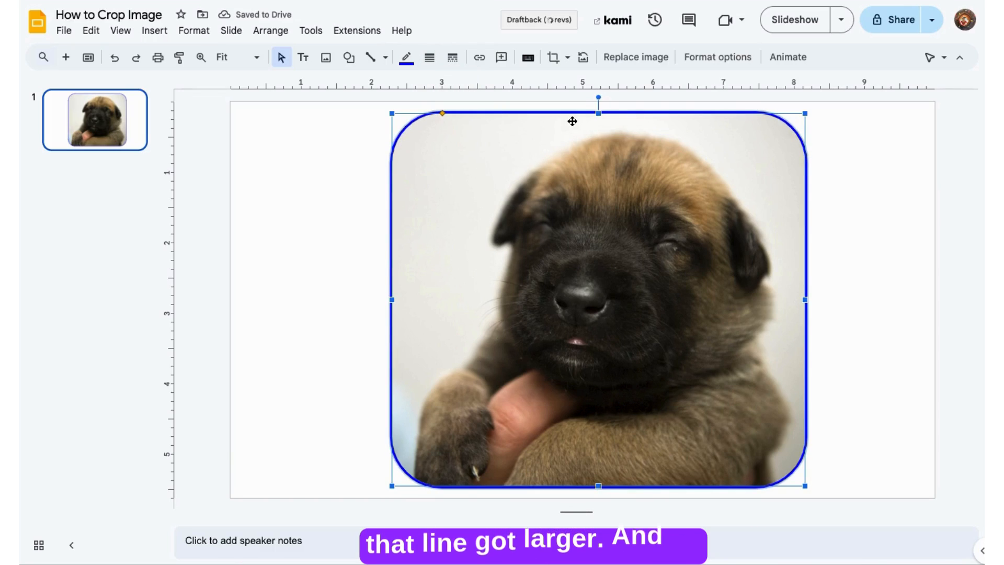
Try the dotted and short-dashed line styles on the puppy photo's border.
click(452, 62)
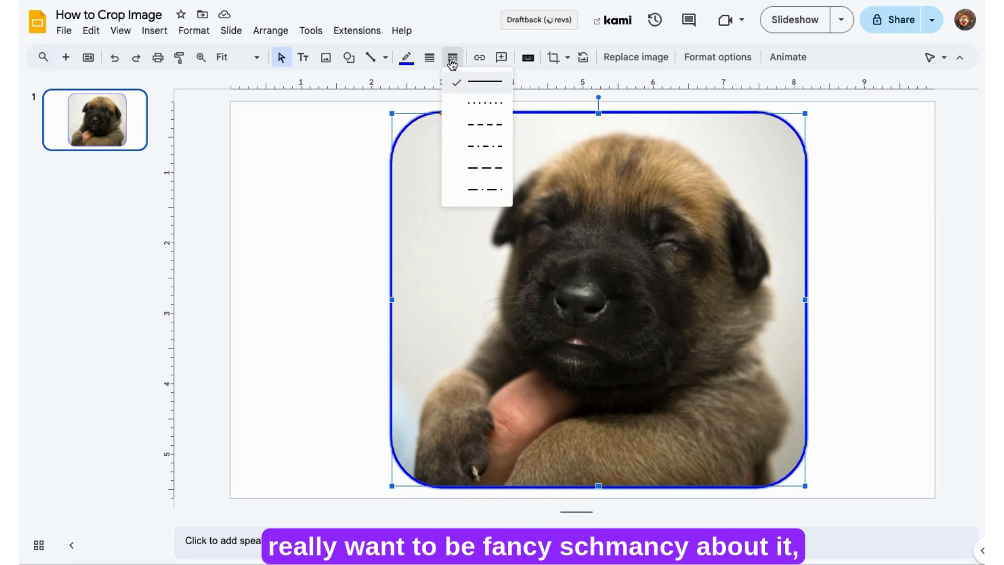
click(483, 107)
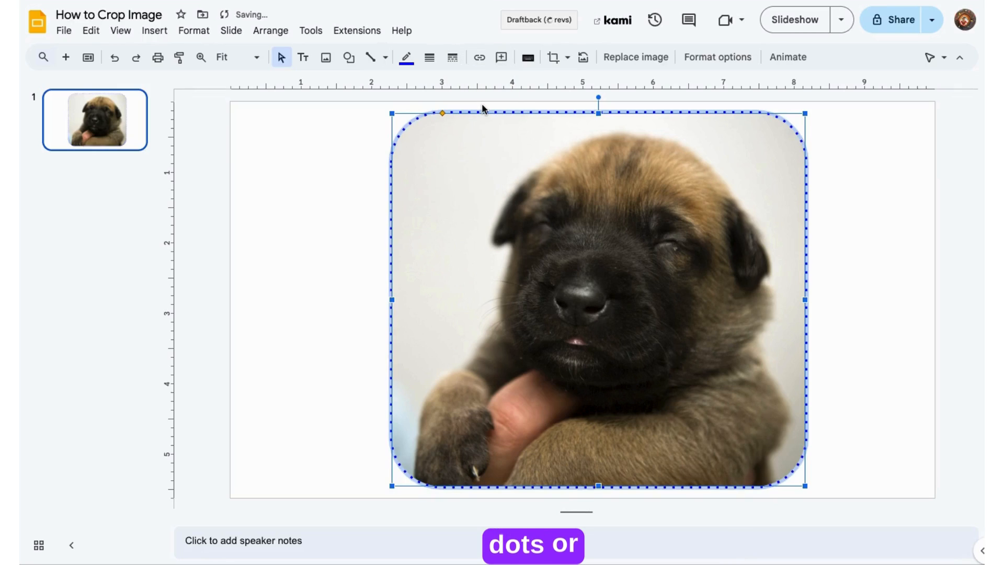
click(460, 64)
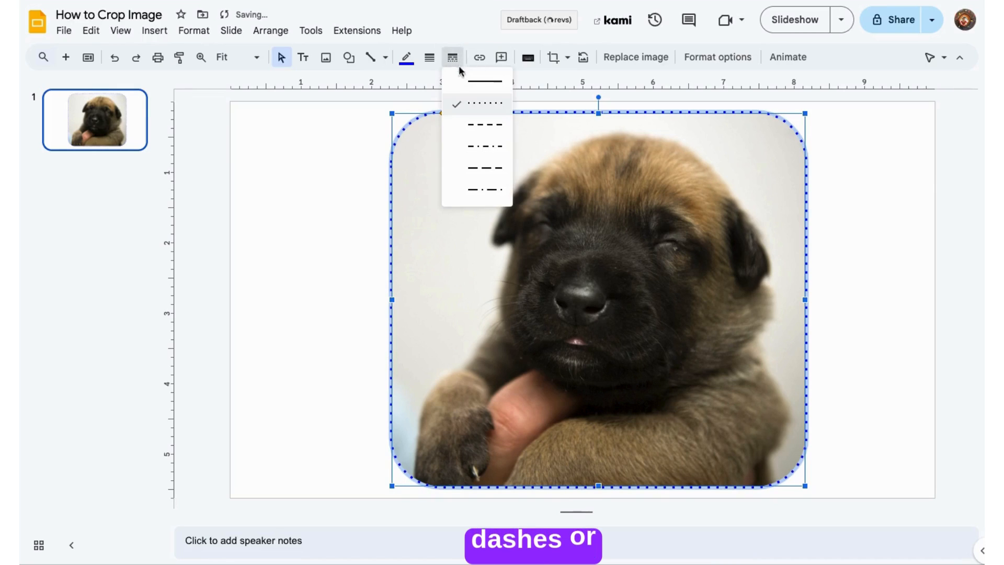
click(474, 121)
click(430, 58)
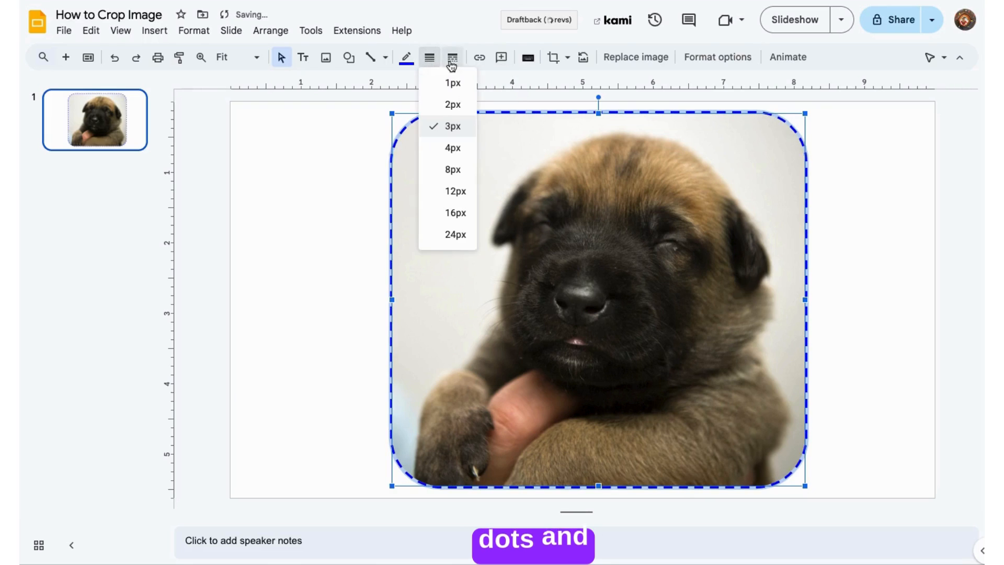
Set the puppy photo's border to the short dash-dot line style and deselect the photo.
click(452, 59)
click(478, 145)
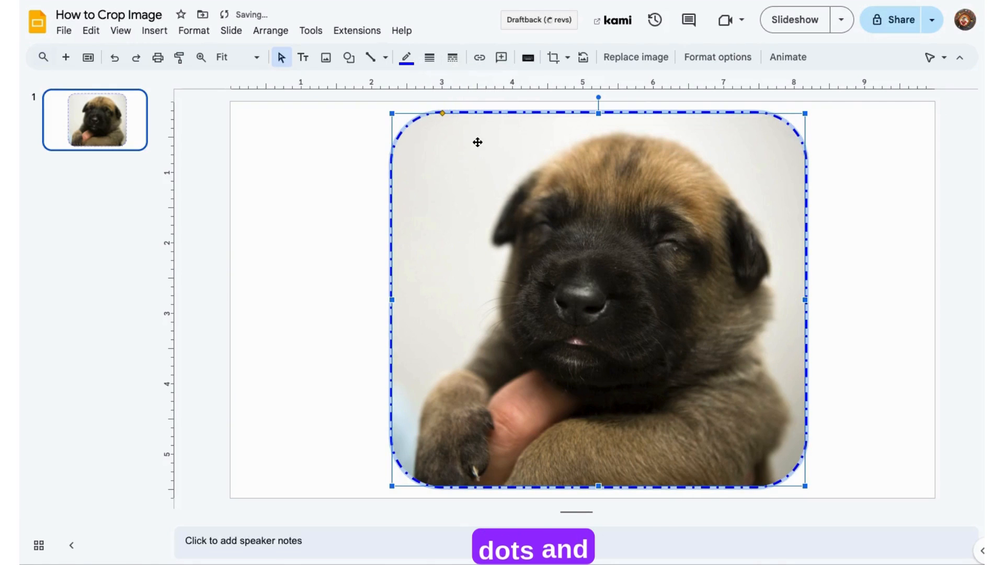
click(342, 151)
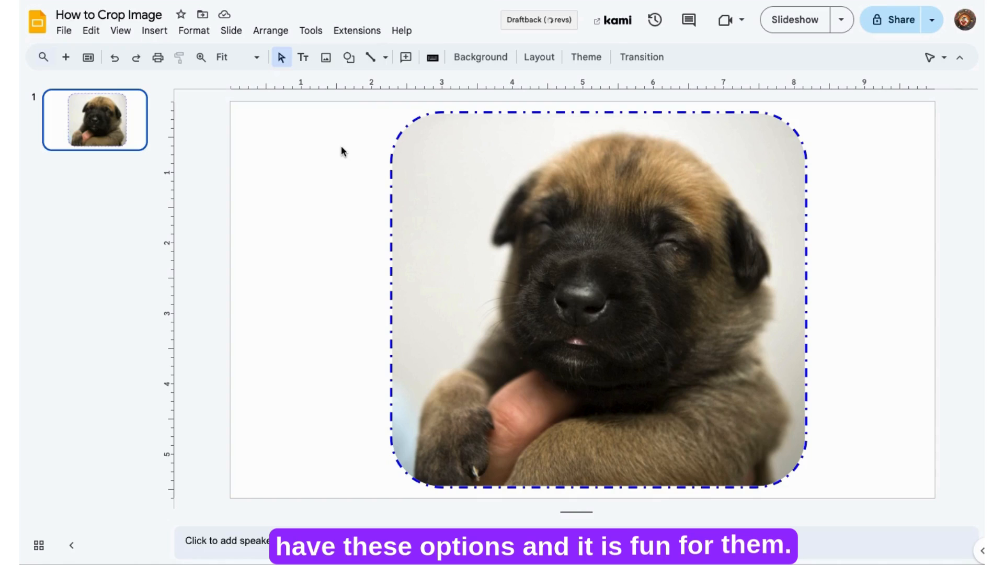
Enable a drop shadow on the puppy photo in its format options and expand the shadow settings.
click(566, 170)
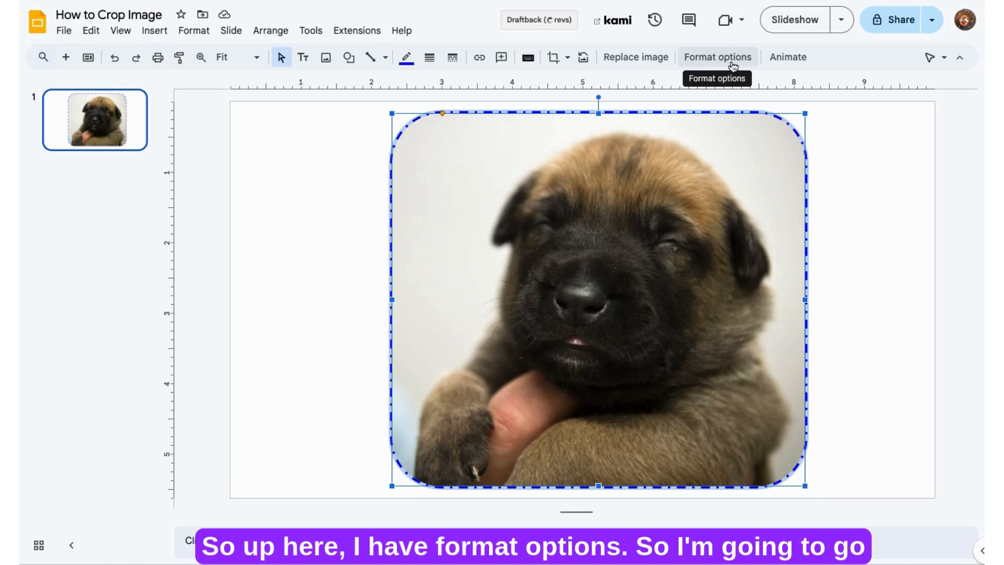
click(718, 57)
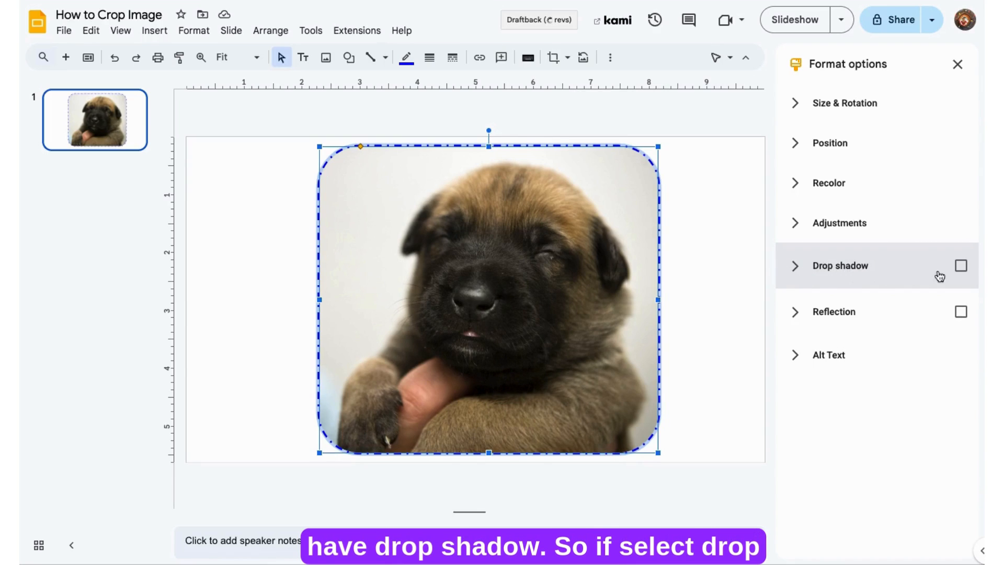
click(961, 267)
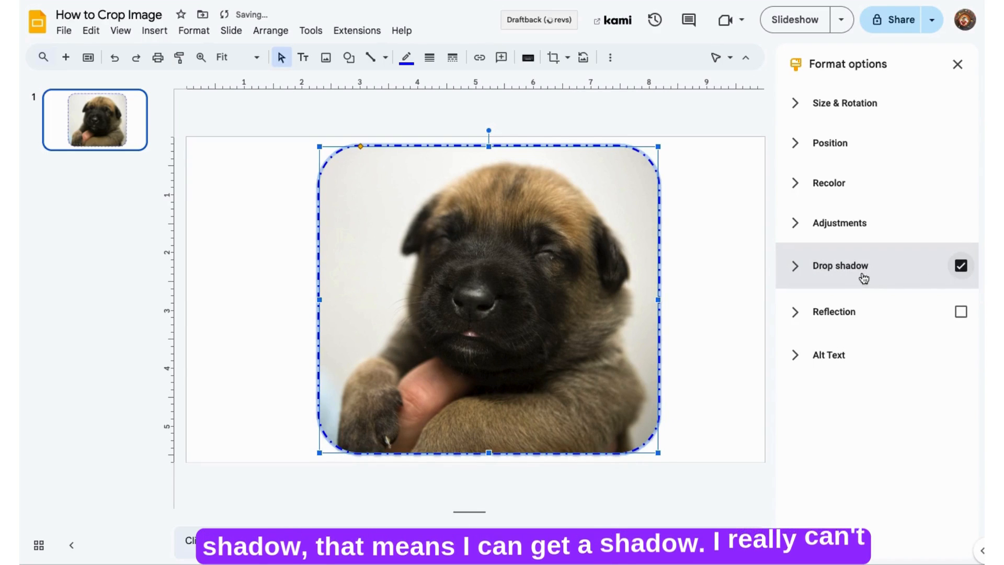
click(796, 271)
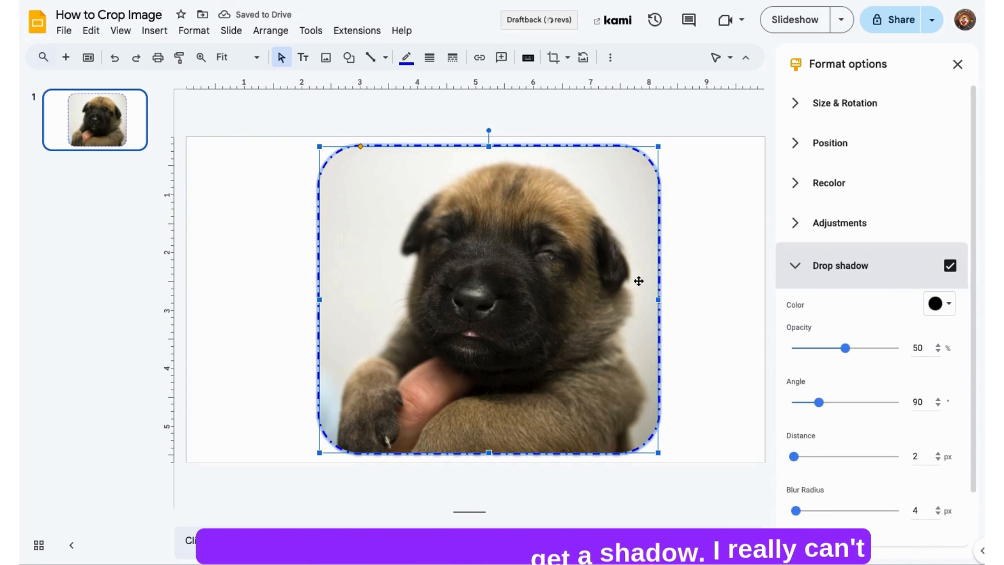
Set the puppy photo's drop shadow color to blue and its distance to 17 px.
click(935, 308)
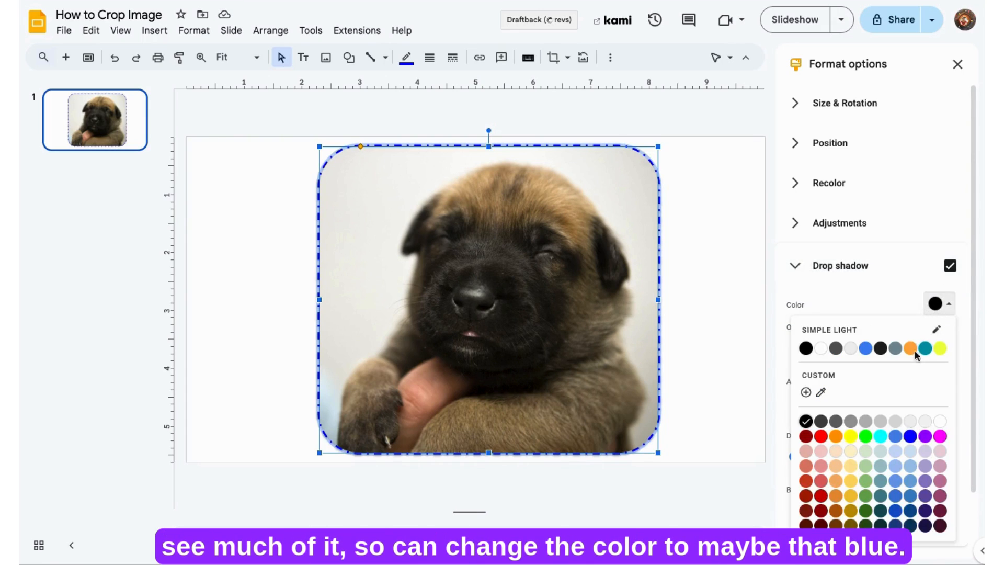
click(911, 438)
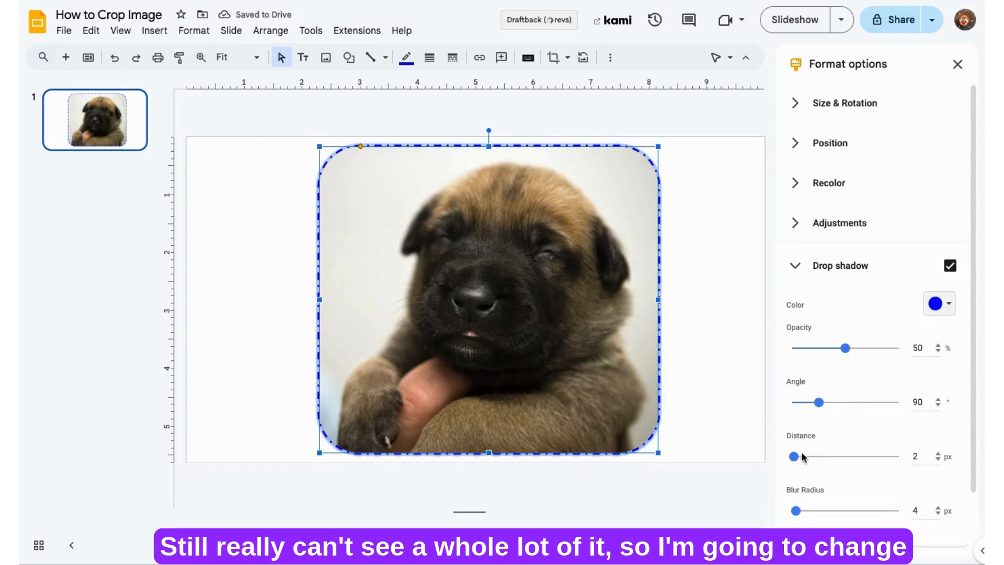
drag(799, 456, 812, 458)
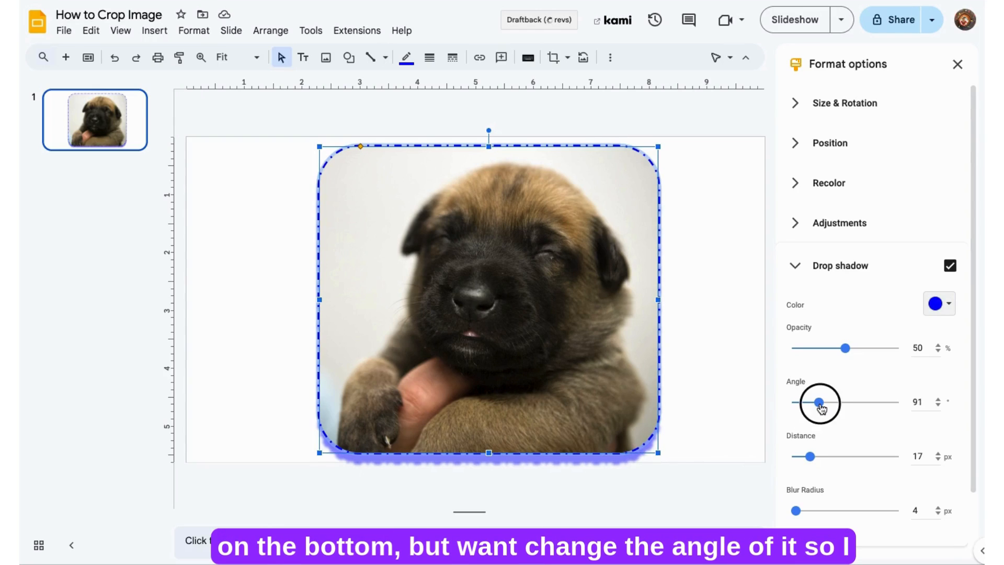
Set the drop shadow's angle to 186° and its blur radius to 33 px, then collapse the shadow settings.
drag(846, 404, 847, 402)
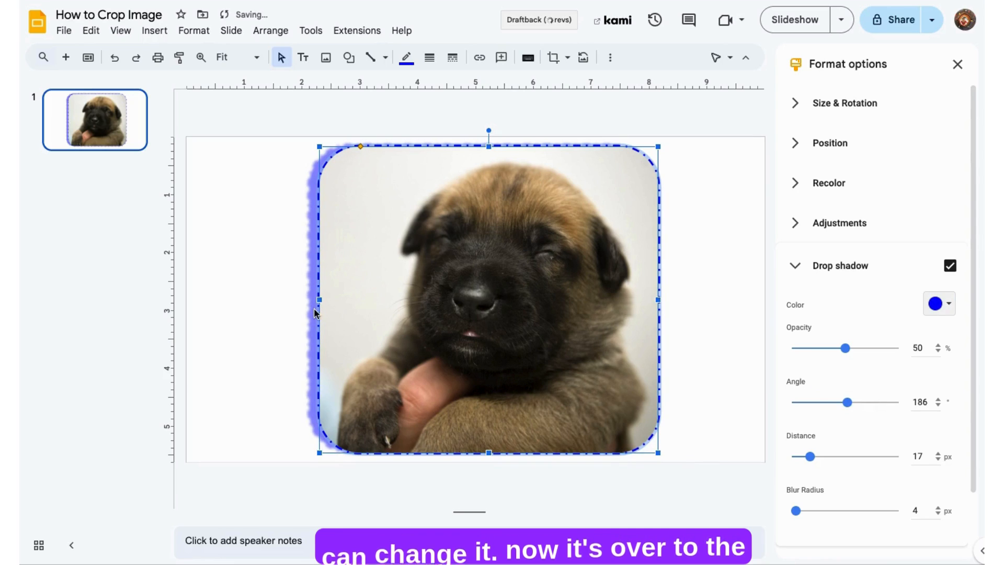
scroll(815, 492, down, 1)
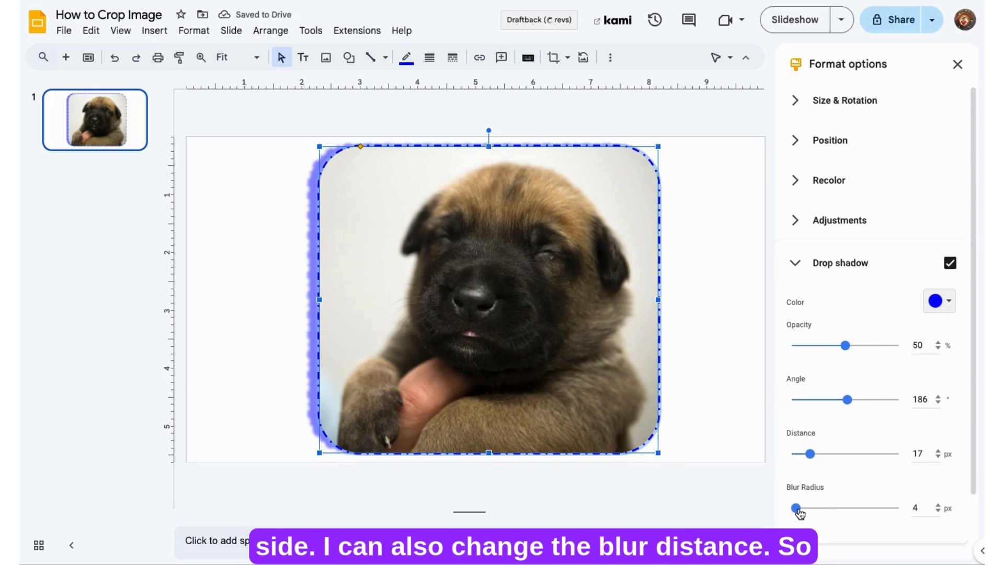
scroll(798, 510, up, 1)
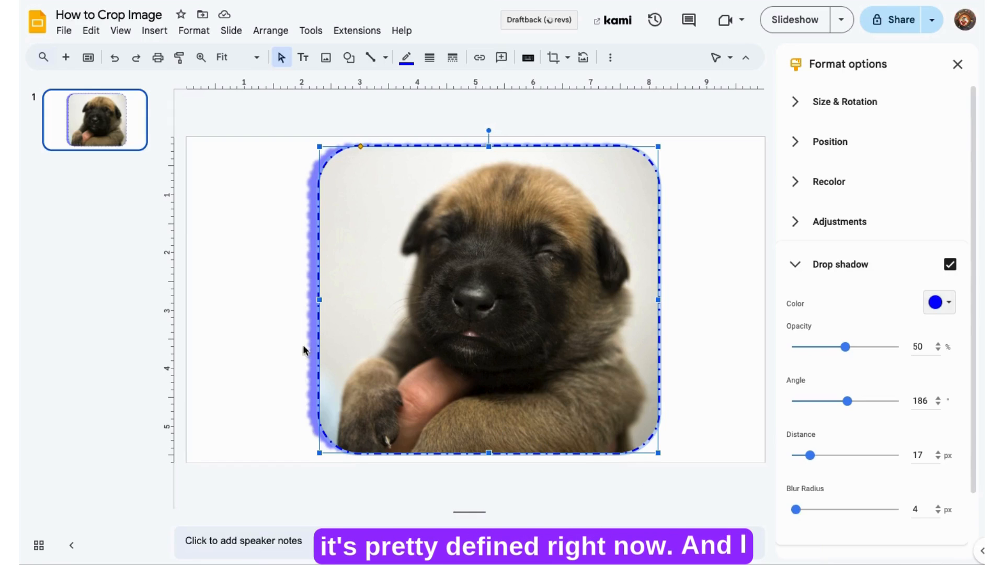
click(801, 510)
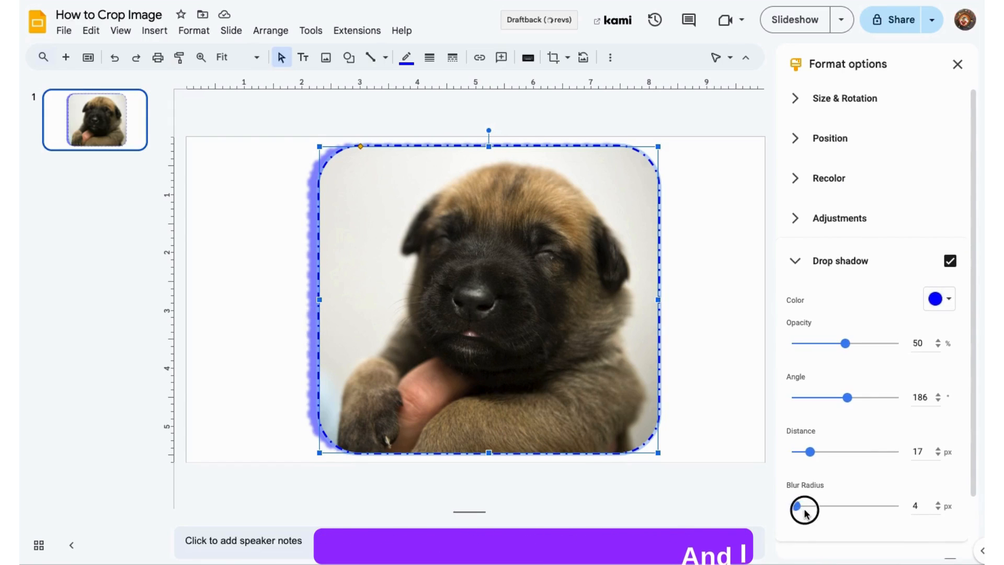
drag(797, 508, 829, 512)
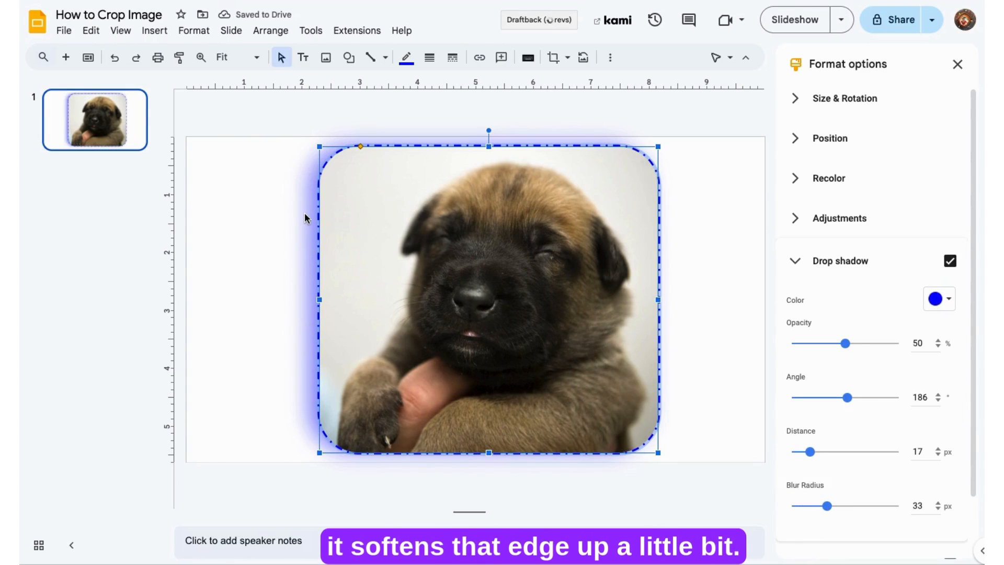
click(796, 261)
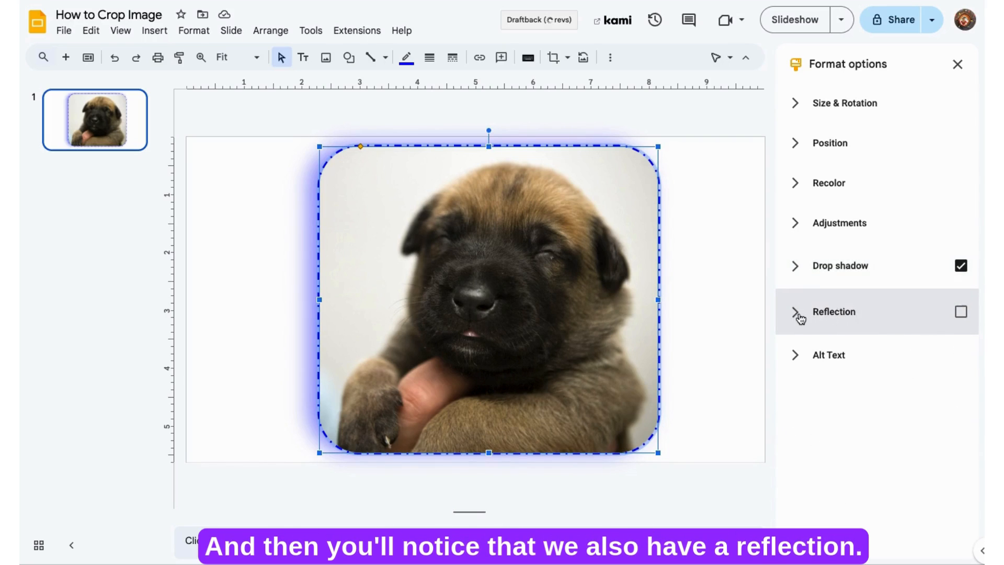
Enable a reflection on the puppy photo and reduce the reflection's size to 10%.
click(961, 312)
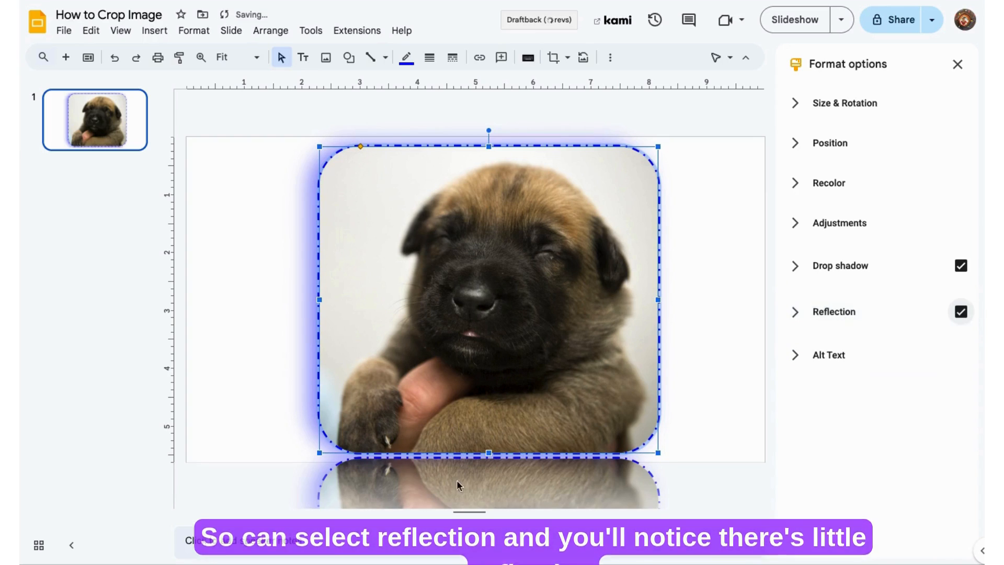
click(802, 317)
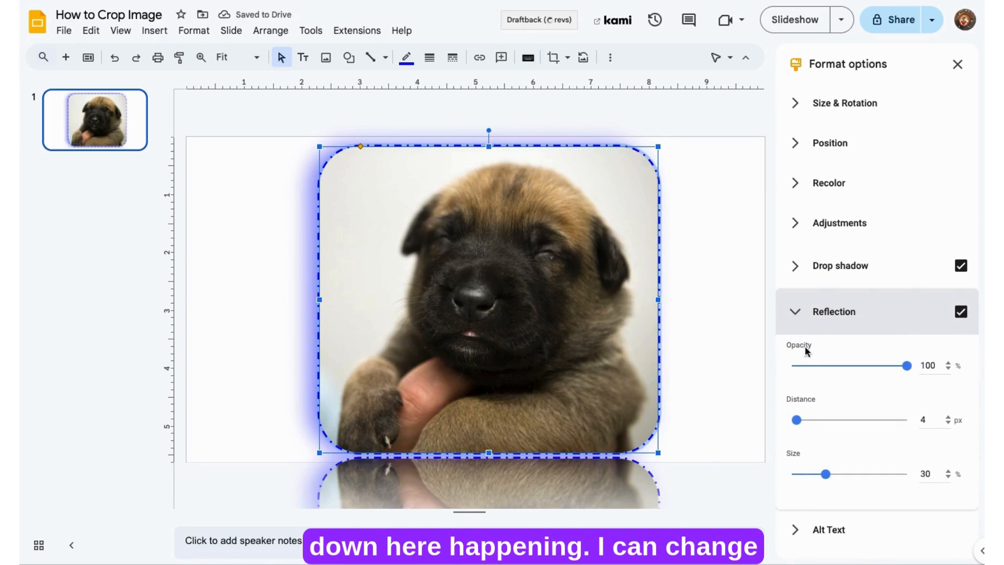
drag(826, 474, 804, 480)
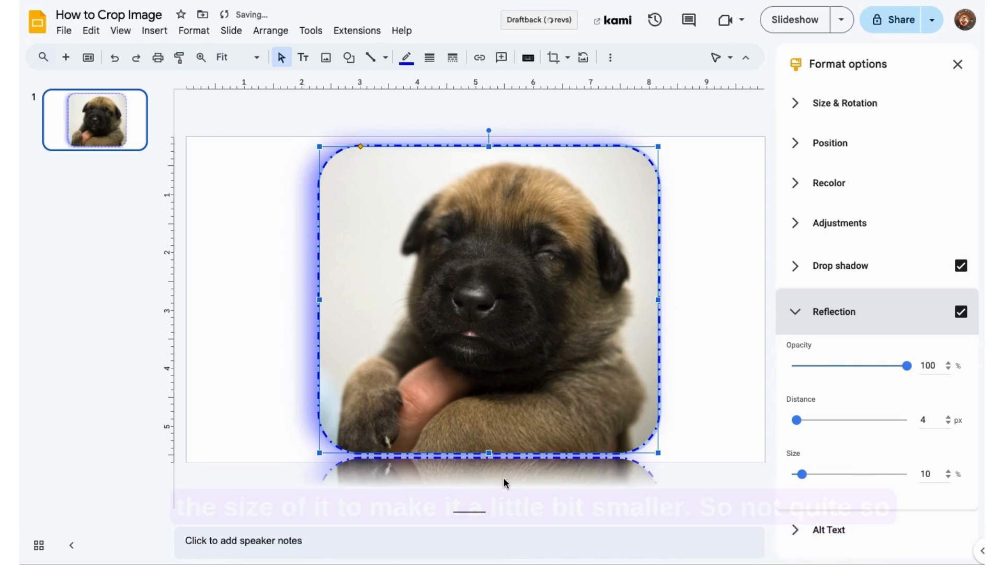
Set the reflection's distance to 21 px and its opacity to 49%, and collapse the reflection settings.
drag(798, 421, 816, 422)
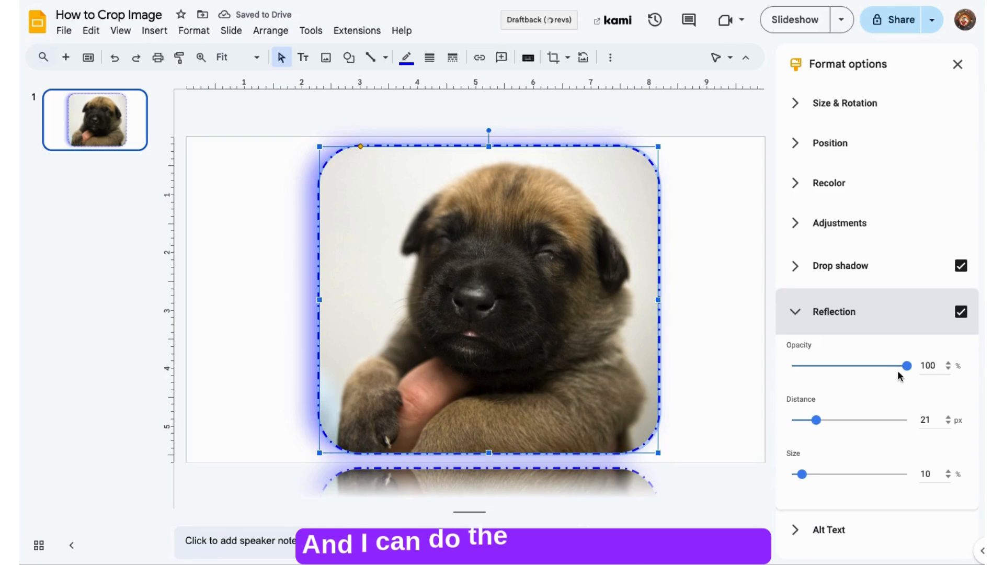
drag(862, 366, 848, 366)
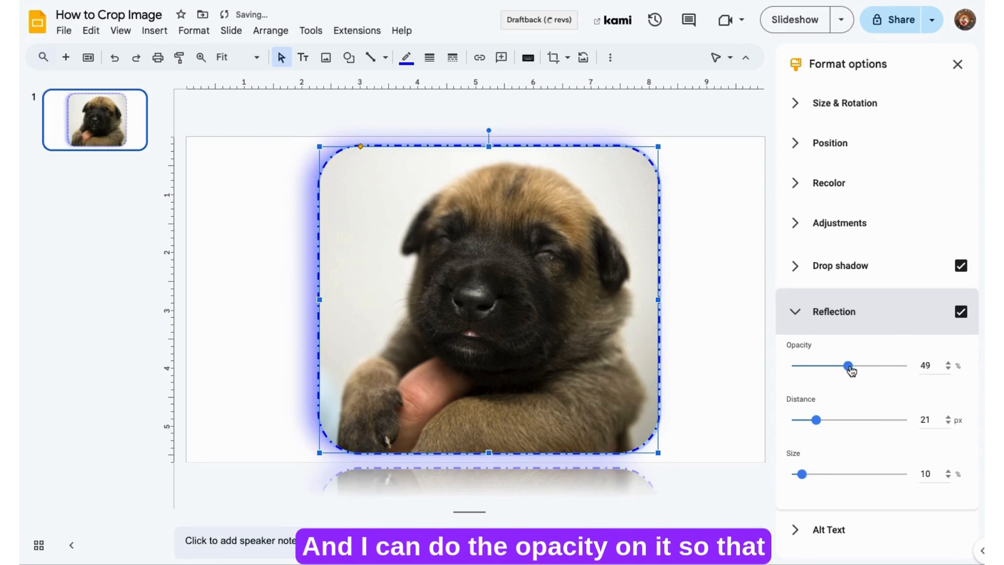
click(795, 312)
Expand the alt text settings for the puppy photo.
click(796, 357)
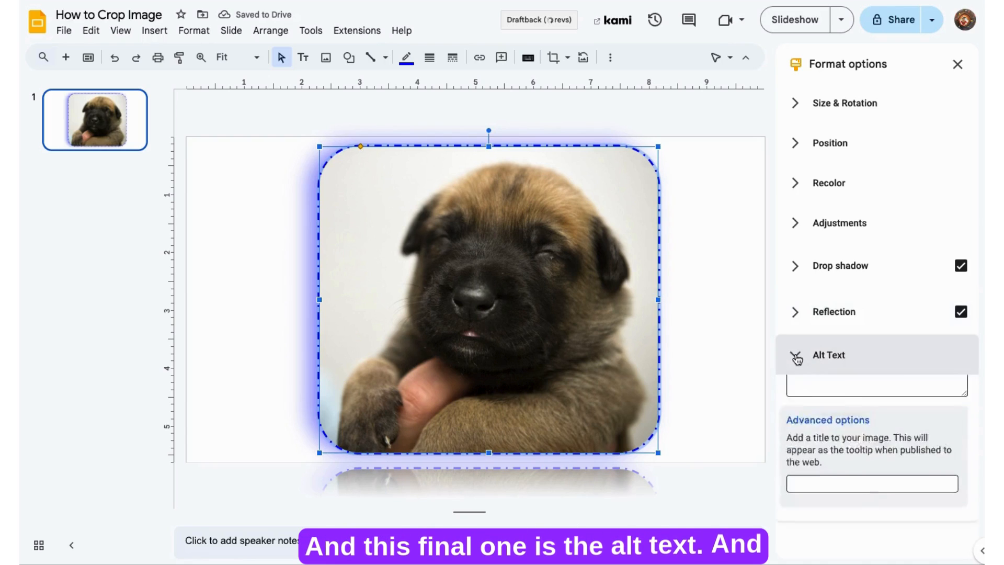